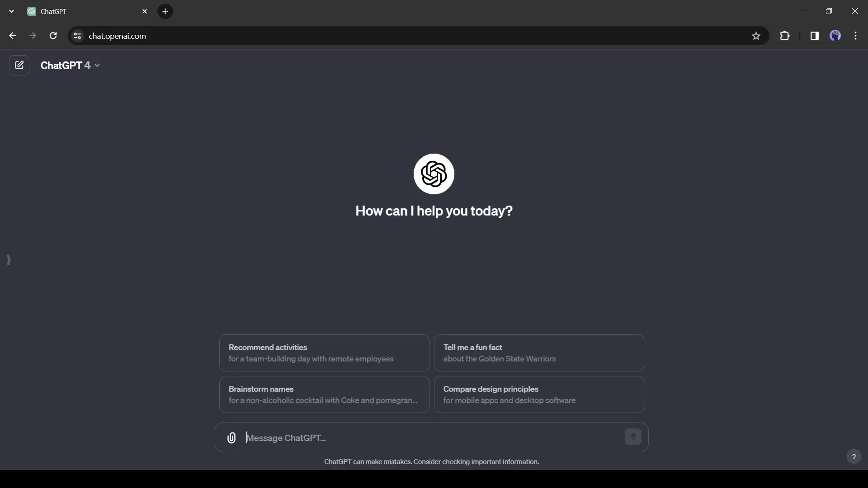
{"action": "type", "text": "I want to start a new"}
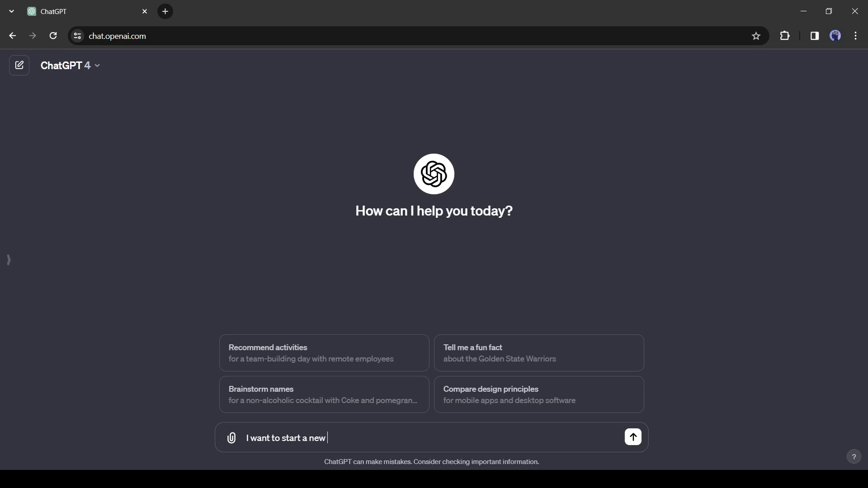
{"action": "type", "text": "ake videos only with voiceover and stock"}
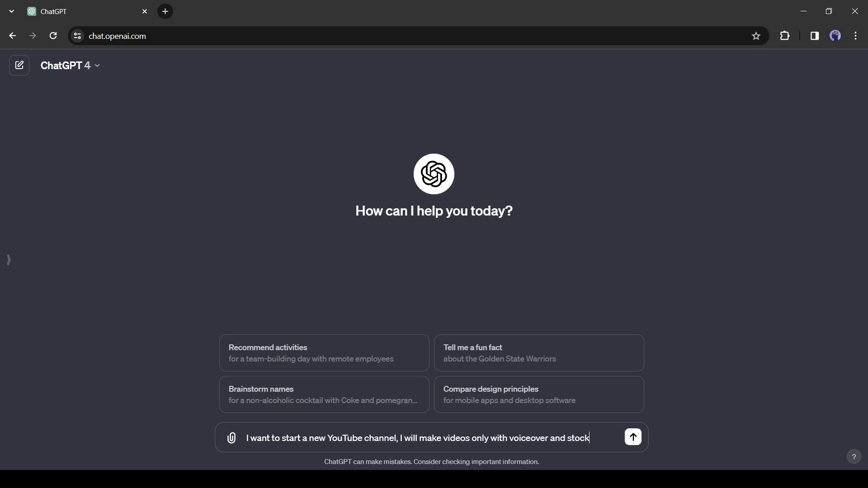
{"action": "type", "text": "deo and images. Camn"}
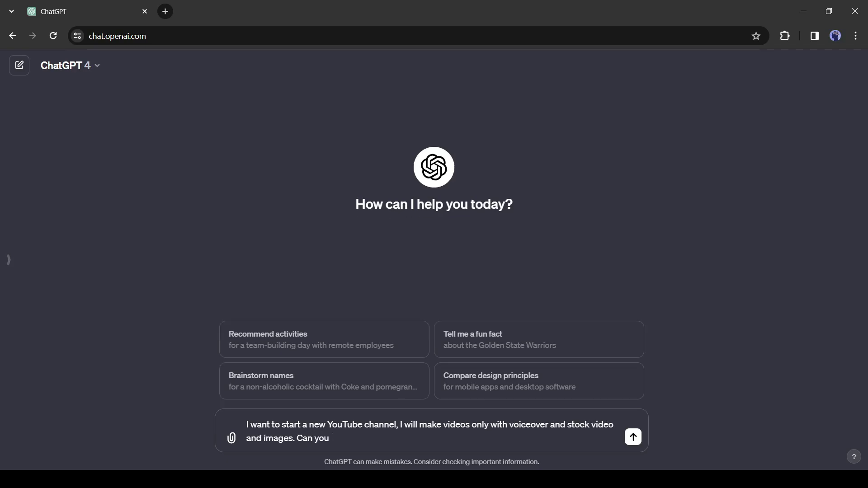
{"action": "type", "text": " please suggest some high demand"}
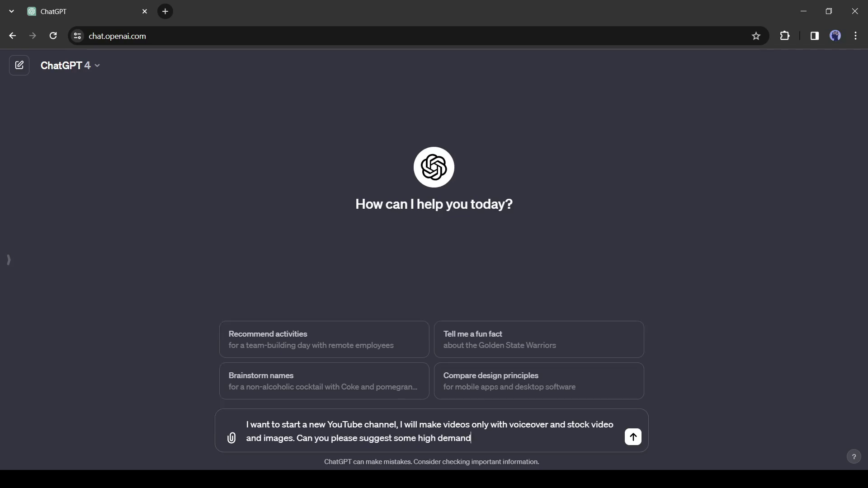
{"action": "type", "text": "?"}
- Ask ChatGPT for high-demand YouTube niches suited to voiceover and stock-footage channels
{"action": "key", "text": "Return"}
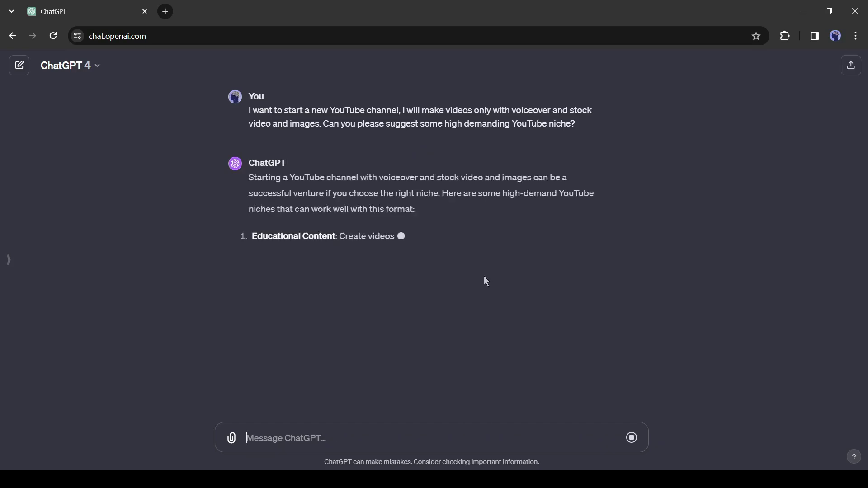
{"action": "scroll", "coordinate": [382, 228], "scroll_direction": "up", "scroll_amount": 4}
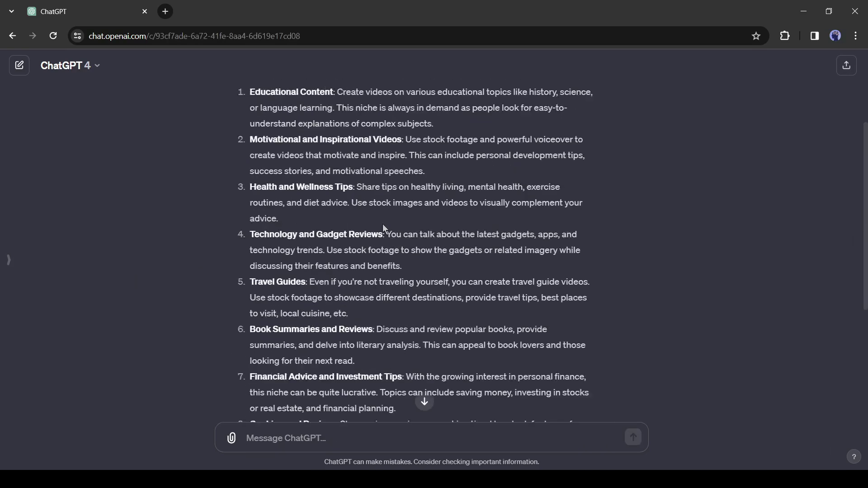
{"action": "scroll", "coordinate": [334, 235], "scroll_direction": "up", "scroll_amount": 2}
{"action": "scroll", "coordinate": [404, 203], "scroll_direction": "down", "scroll_amount": 1}
{"action": "scroll", "coordinate": [404, 224], "scroll_direction": "down", "scroll_amount": 1}
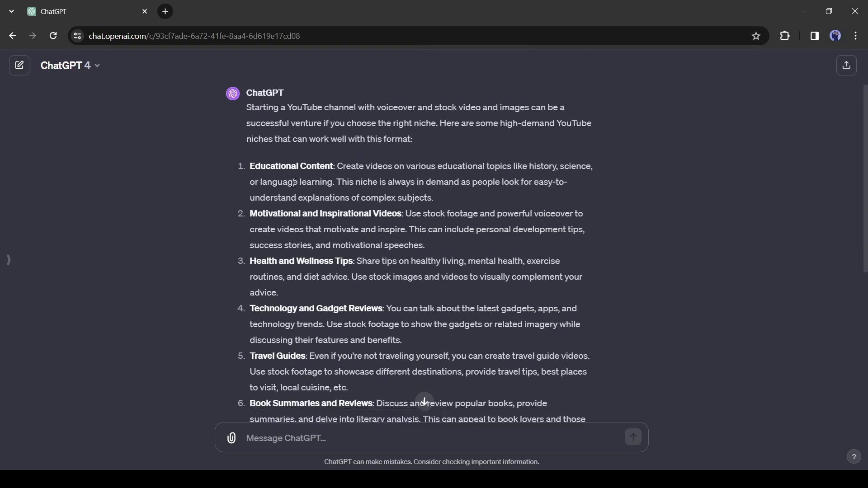
{"action": "scroll", "coordinate": [404, 224], "scroll_direction": "down", "scroll_amount": 1}
{"action": "scroll", "coordinate": [224, 182], "scroll_direction": "up", "scroll_amount": 2}
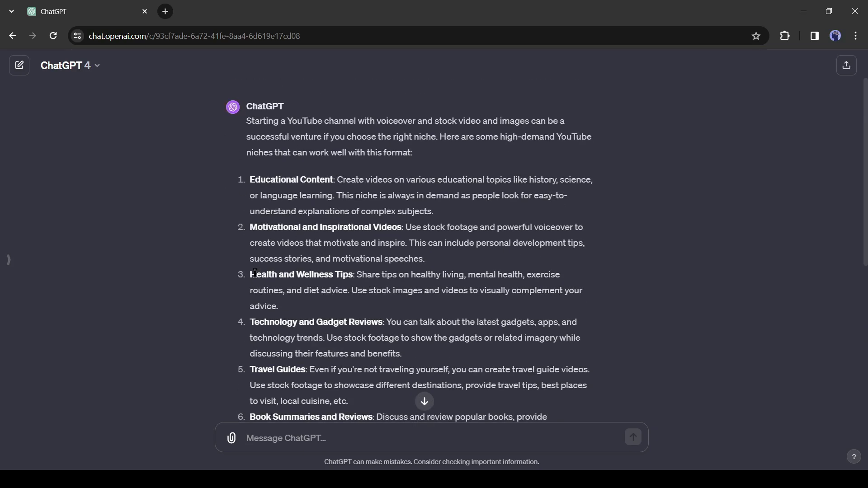
{"action": "scroll", "coordinate": [254, 274], "scroll_direction": "down", "scroll_amount": 1}
{"action": "scroll", "coordinate": [270, 268], "scroll_direction": "down", "scroll_amount": 1}
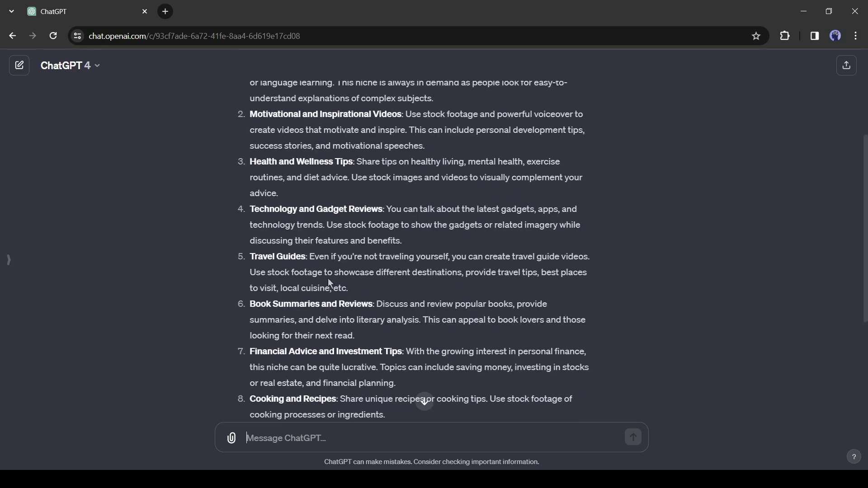
{"action": "scroll", "coordinate": [256, 290], "scroll_direction": "down", "scroll_amount": 1}
{"action": "scroll", "coordinate": [354, 289], "scroll_direction": "down", "scroll_amount": 1}
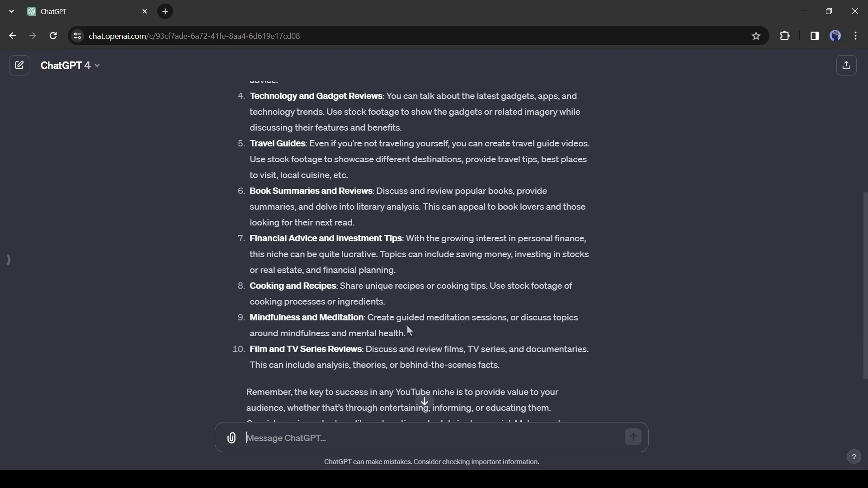
{"action": "scroll", "coordinate": [281, 343], "scroll_direction": "down", "scroll_amount": 1}
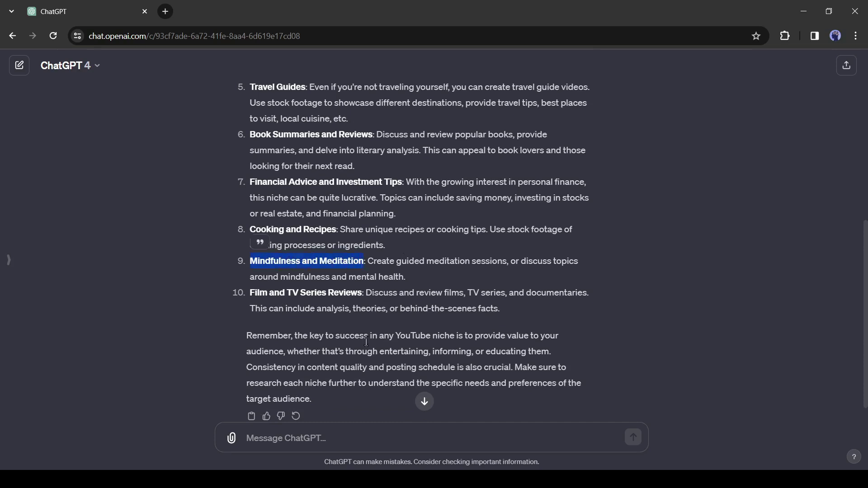
{"action": "type", "text": "Give me 10 v"}
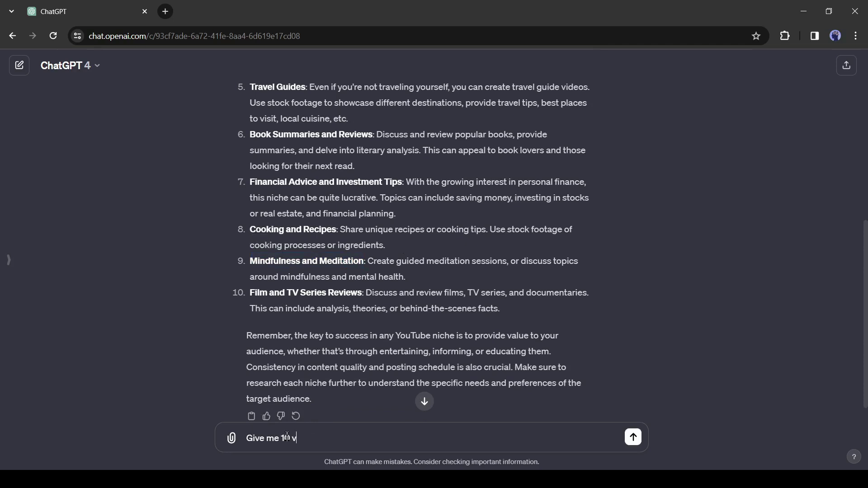
{"action": "type", "text": "ideo idea in Mindfulness and Meditation niche"}
- Request ten Mindfulness and Meditation video ideas and highlight 'The Science Behind Meditation'
{"action": "key", "text": "Return"}
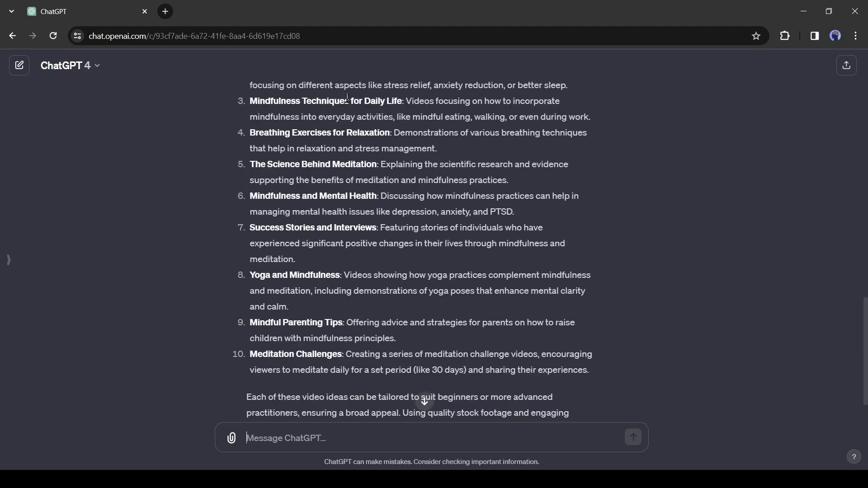
{"action": "left_click_drag", "start_coordinate": [307, 163], "coordinate": [389, 161]}
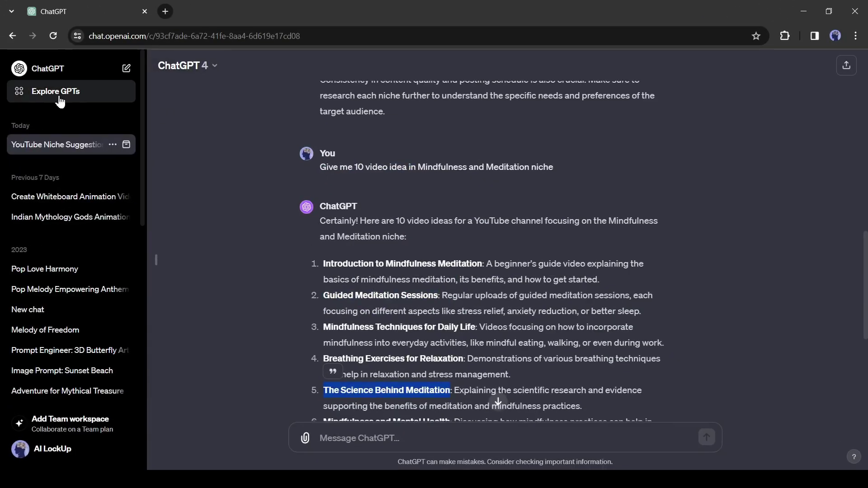
- Search Explore GPTs for 'invideo' to find VideoMaker by invideo AI
{"action": "left_click", "coordinate": [60, 100]}
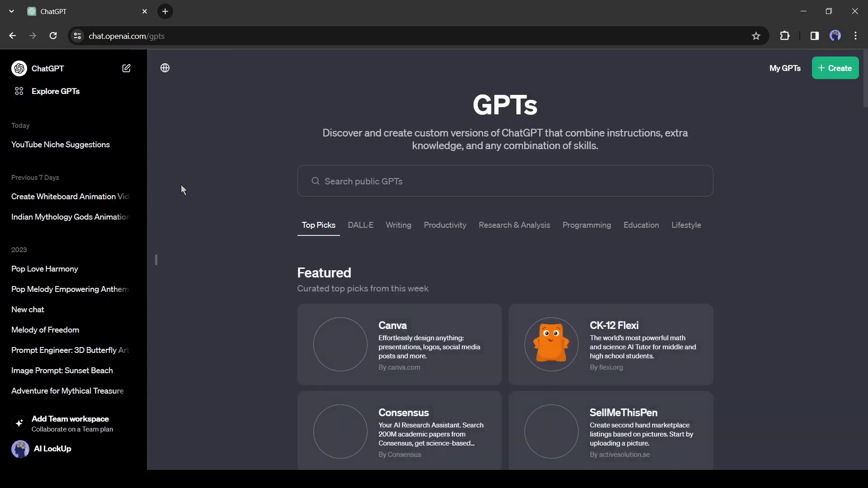
{"action": "left_click", "coordinate": [389, 181]}
{"action": "type", "text": "Invi"}
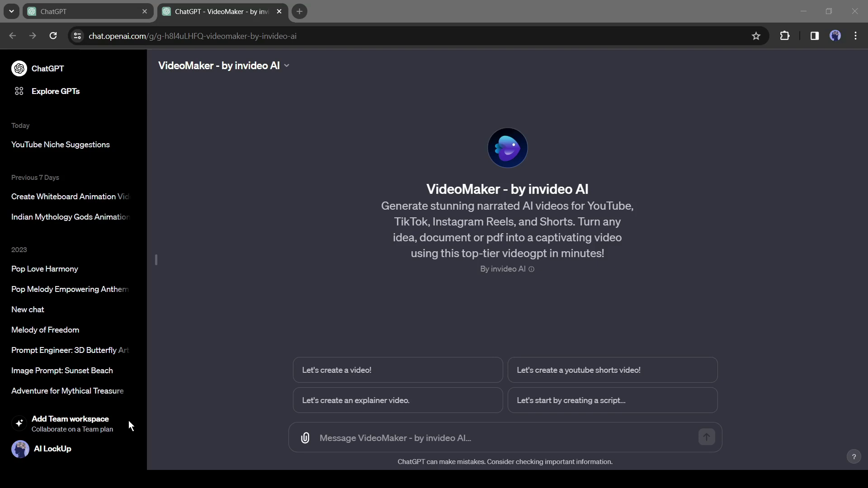
- Write the 8-minute Science Behind Meditation prompt, fixing typos like 'transisa' and 'syncronized'
{"action": "left_click", "coordinate": [407, 442]}
{"action": "type", "text": "Create a engaging"}
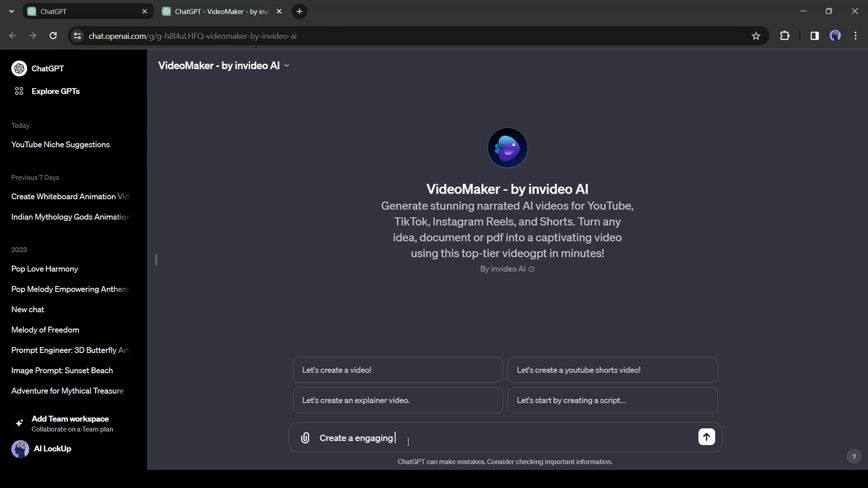
{"action": "type", "text": " 8-minitue long YouTube video that delive"}
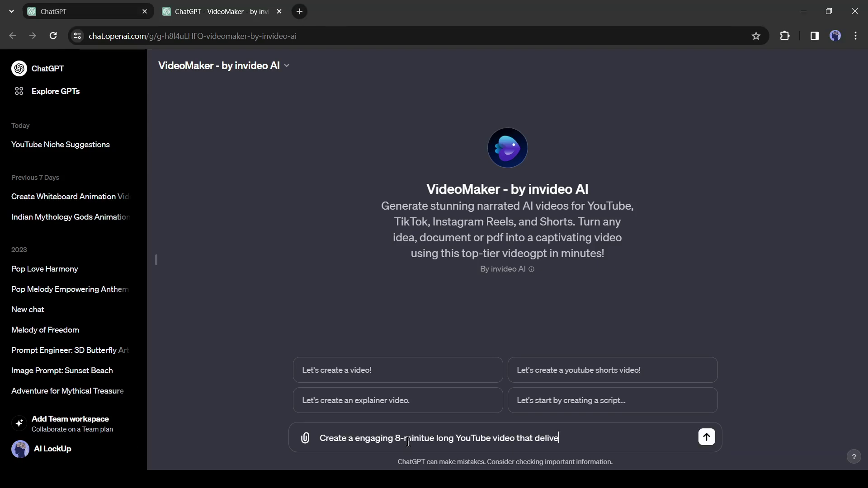
{"action": "type", "text": "rs deep research about The Scienc"}
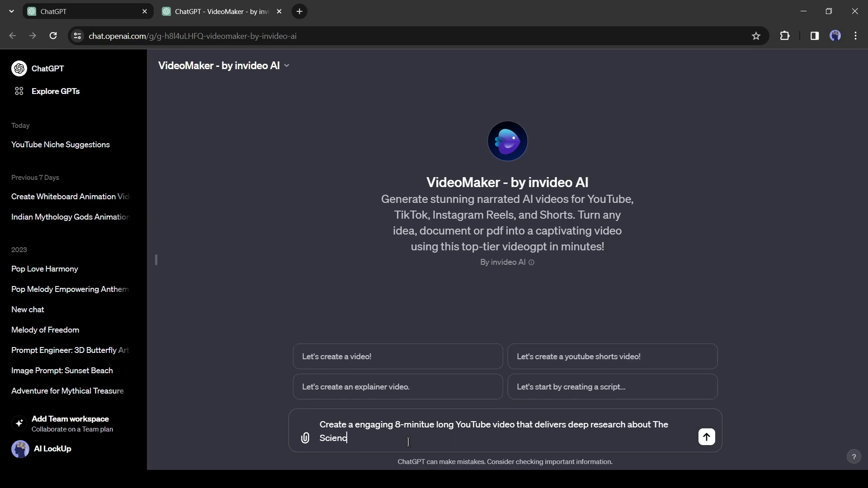
{"action": "type", "text": "e Behind Meditation. The video should"}
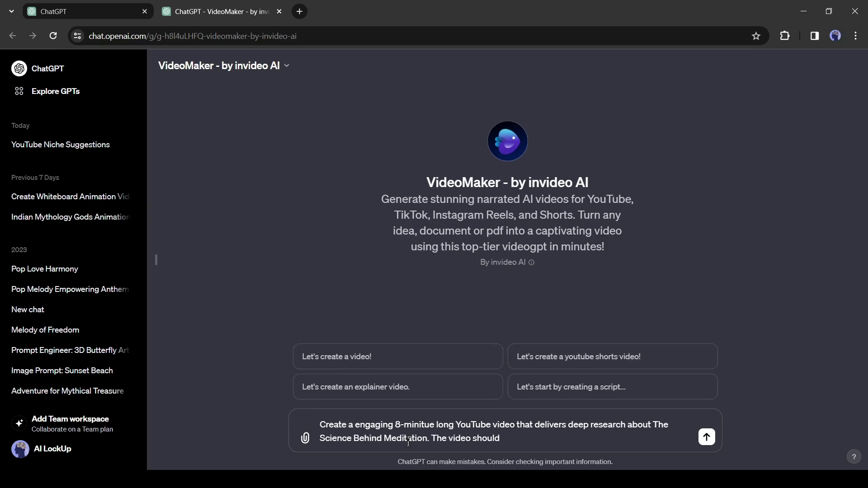
{"action": "type", "text": " begin with a powerful opening"}
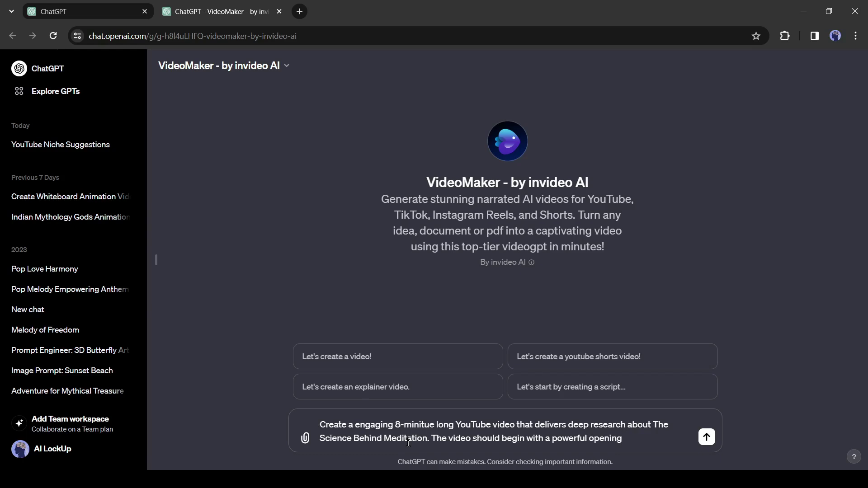
{"action": "type", "text": " statement and maintain a fast paced rhythm. Kee"}
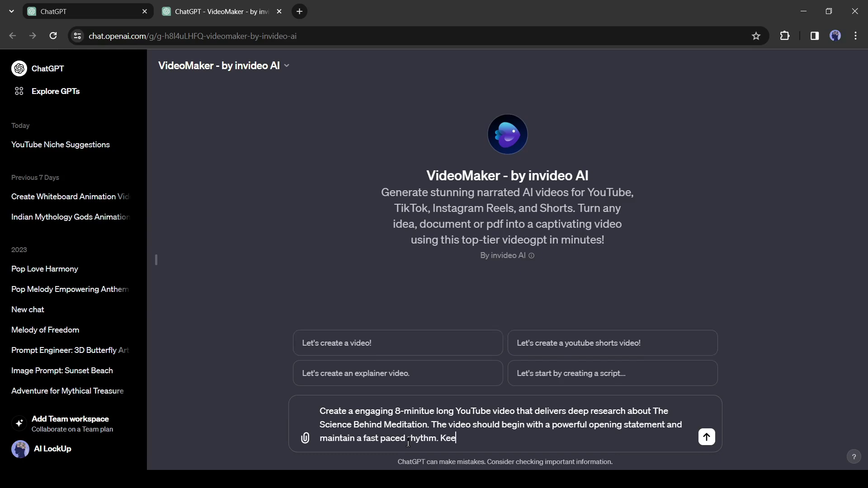
{"action": "type", "text": "p the tone frined"}
{"action": "key", "text": "BackSpace"}
{"action": "key", "text": "BackSpace"}
{"action": "key", "text": "BackSpace"}
{"action": "type", "text": "friendly.  Utilized a deep"}
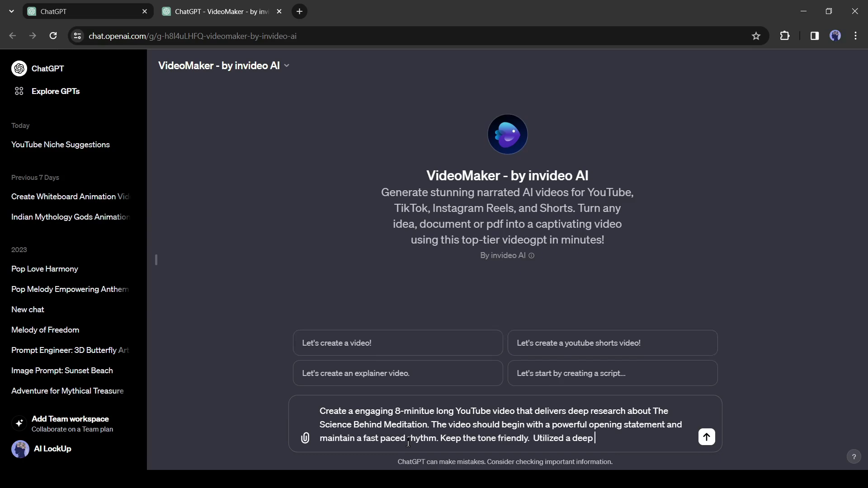
{"action": "type", "text": " American female voice and"}
{"action": "key", "text": "BackSpace"}
{"action": "key", "text": "BackSpace"}
{"action": "key", "text": "BackSpace"}
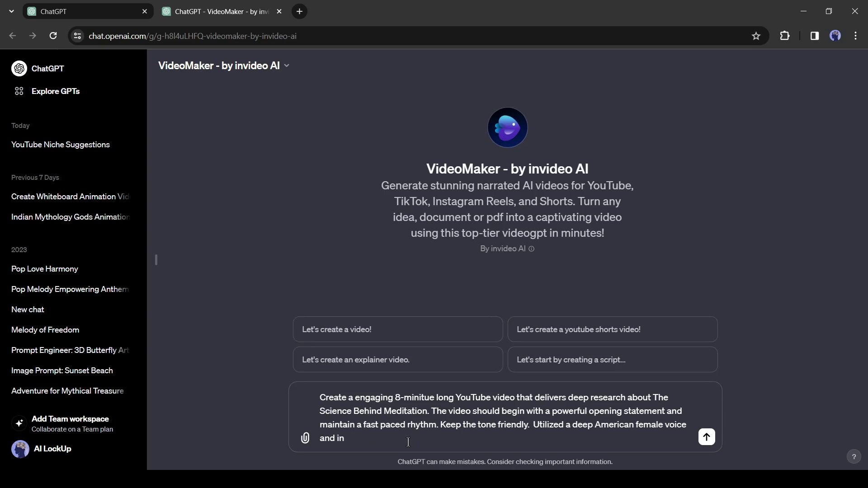
{"action": "type", "text": "king sound effects at the beg"}
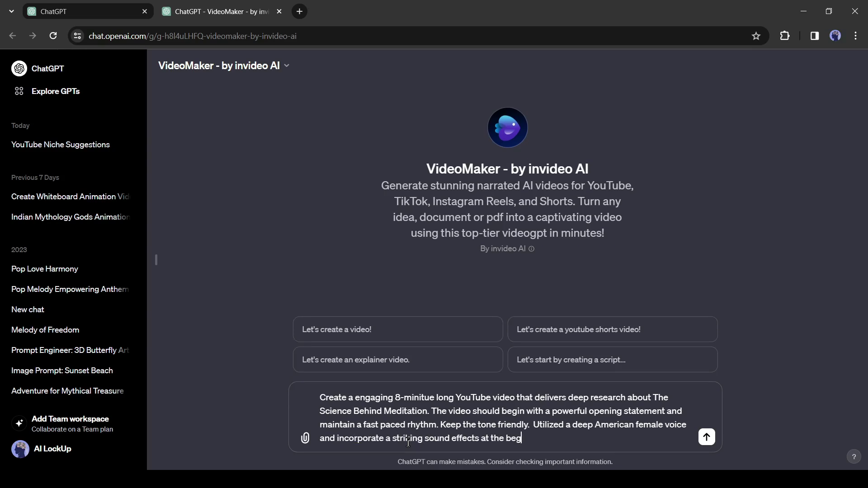
{"action": "key", "text": "BackSpace"}
{"action": "key", "text": "BackSpace"}
{"action": "key", "text": "BackSpace"}
{"action": "type", "text": "wed by a tras"}
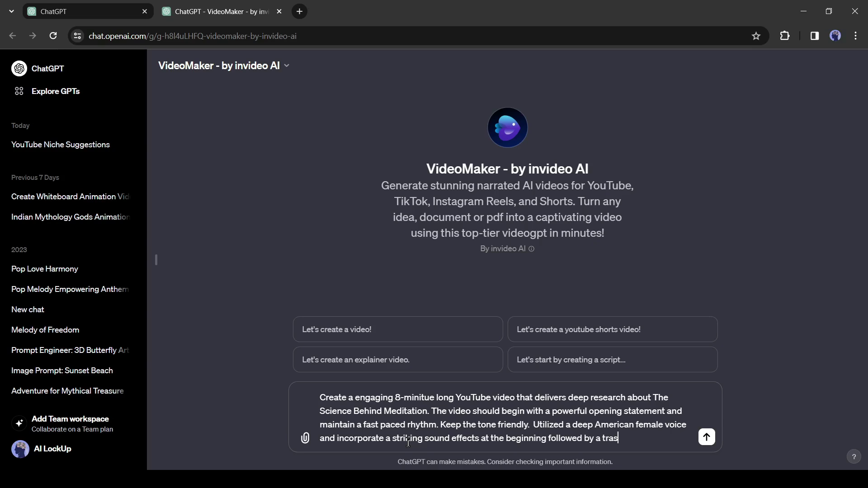
{"action": "key", "text": "BackSpace"}
{"action": "key", "text": "BackSpace"}
{"action": "key", "text": "BackSpace"}
{"action": "type", "text": "transition"}
{"action": "type", "text": " to uplifting background music. Use la"}
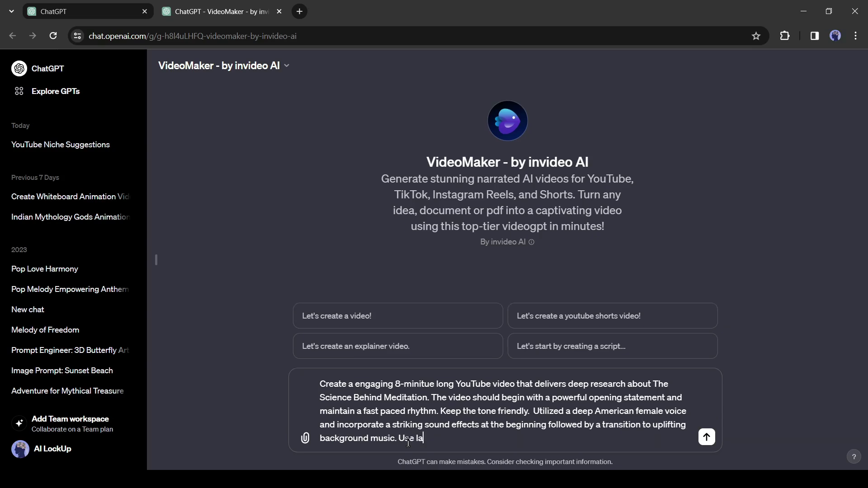
{"action": "type", "text": "rge subtitles divided into word by word. For"}
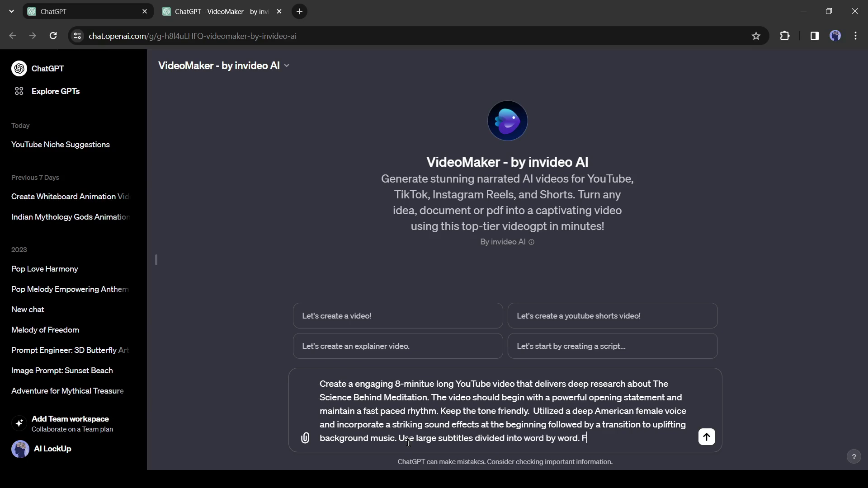
{"action": "type", "text": " emphasis employ a combination of slow and fast"}
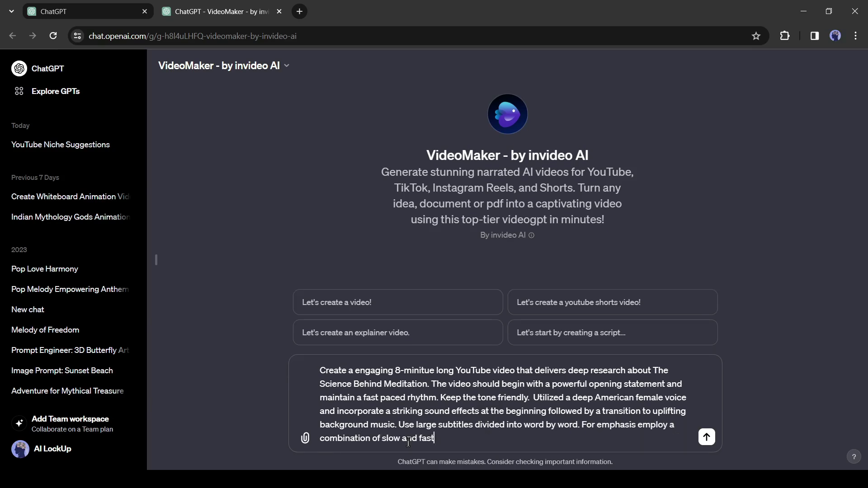
{"action": "type", "text": " paced clips"}
{"action": "key", "text": "BackSpace"}
{"action": "key", "text": "BackSpace"}
{"action": "key", "text": "BackSpace"}
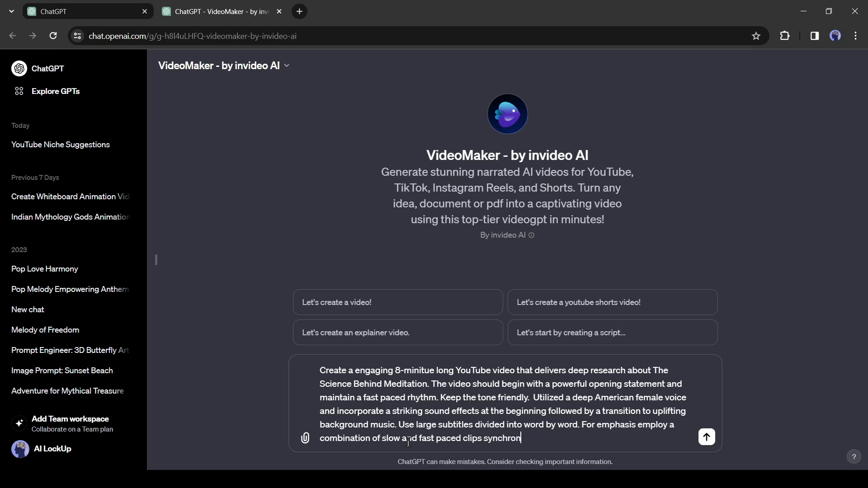
{"action": "type", "text": "voiceover and ensure a high level of video editing "}
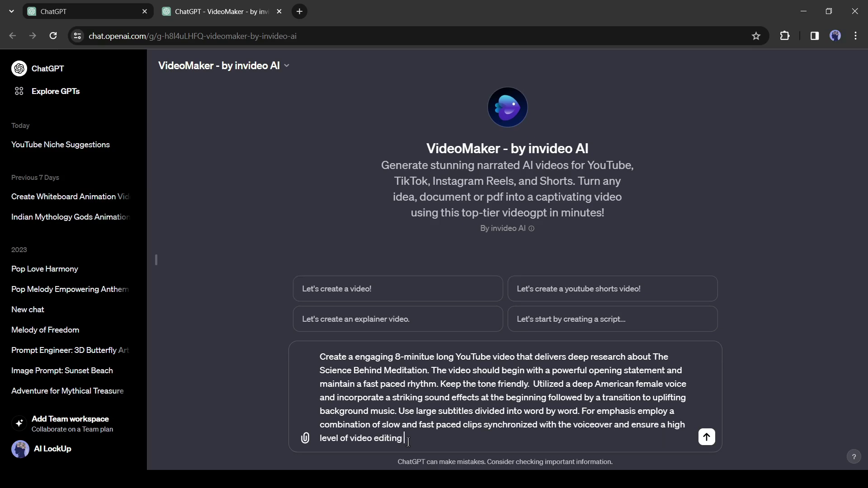
{"action": "type", "text": "to enhance visual im"}
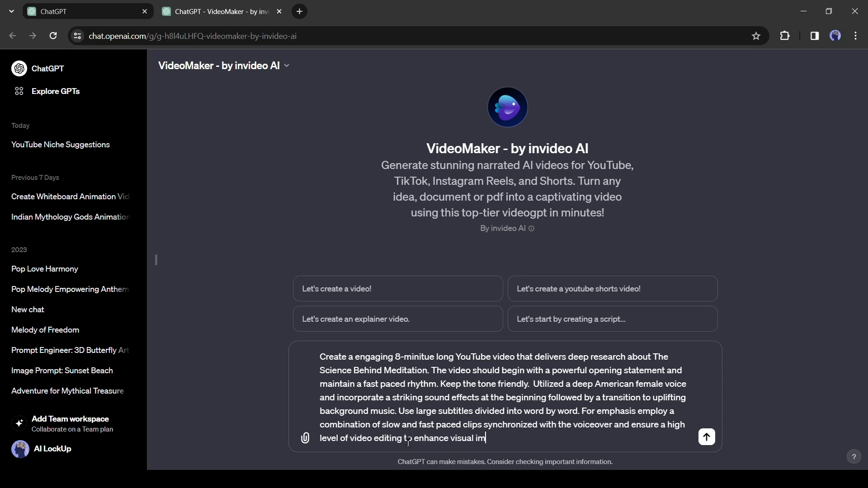
{"action": "type", "text": "pact."}
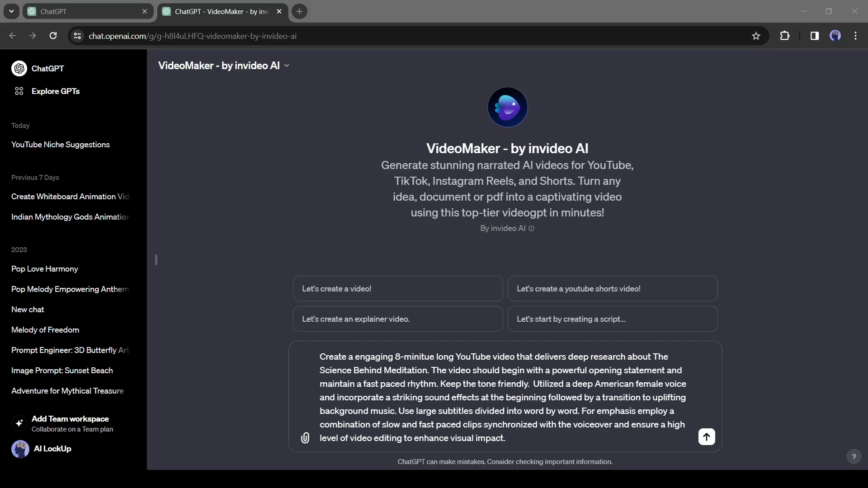
{"action": "left_click", "coordinate": [310, 448]}
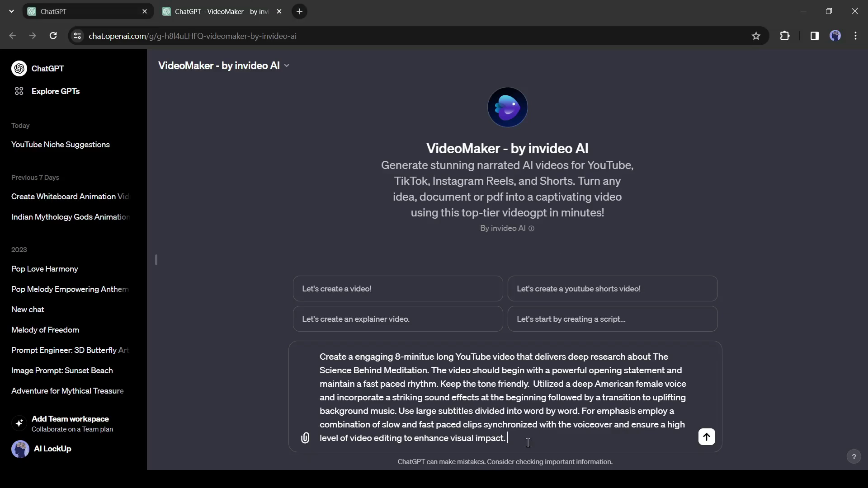
- Send the meditation prompt and allow VideoMaker to contact video-ai.invideo.io
{"action": "key", "text": "Return"}
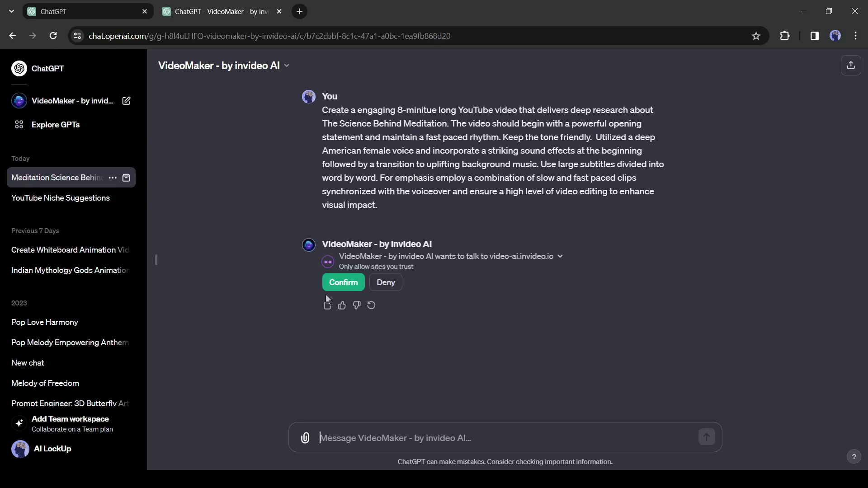
{"action": "left_click", "coordinate": [344, 284]}
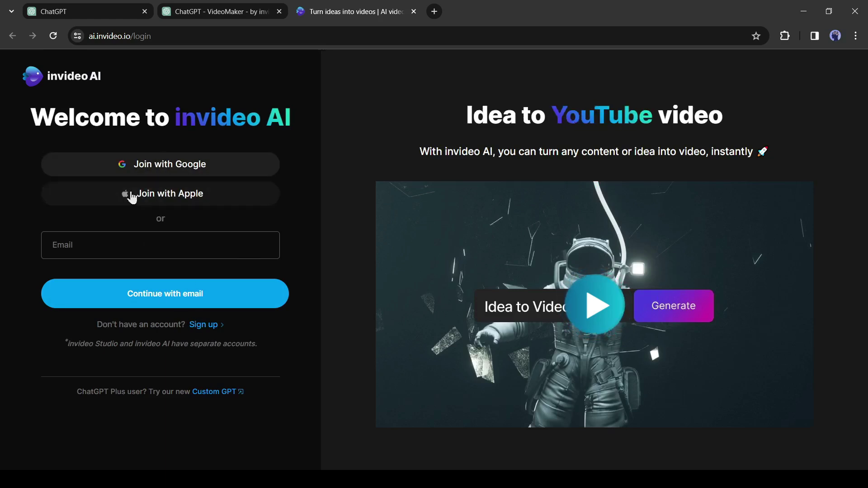
- Join invideo AI with Google to load 'Unveiling the Science Behind Meditation: A Deep Dive'
{"action": "left_click", "coordinate": [130, 163]}
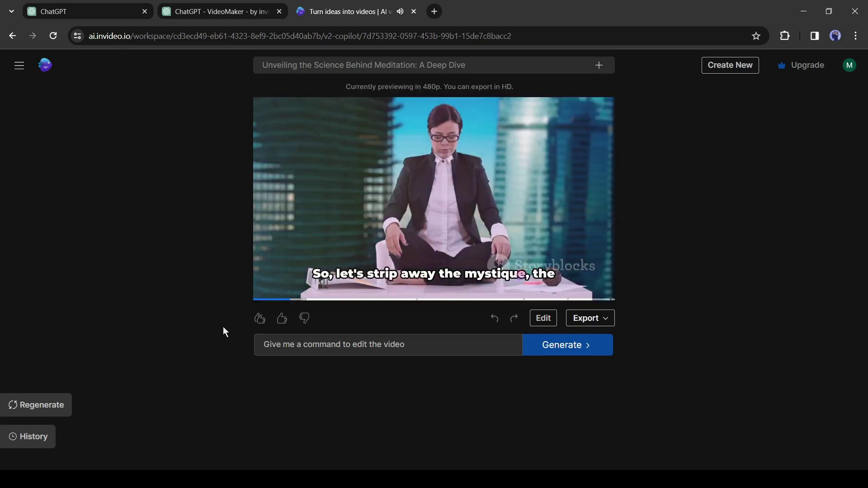
{"action": "left_click", "coordinate": [321, 275]}
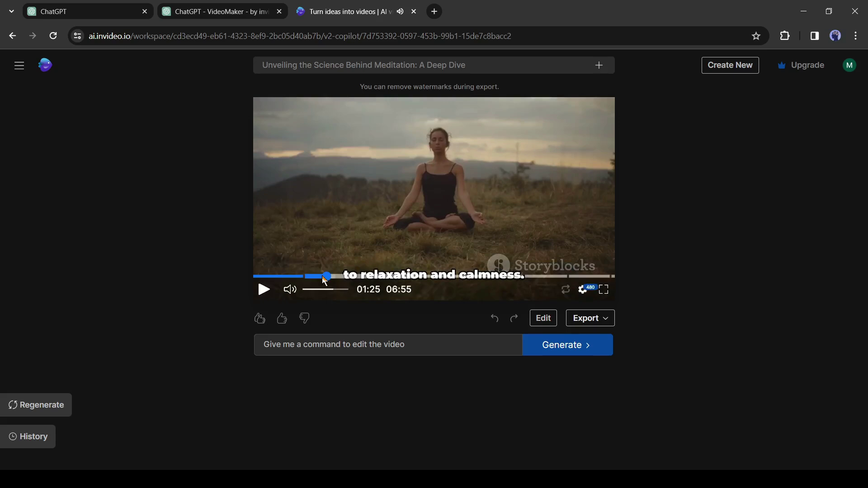
{"action": "left_click_drag", "start_coordinate": [322, 276], "coordinate": [249, 274]}
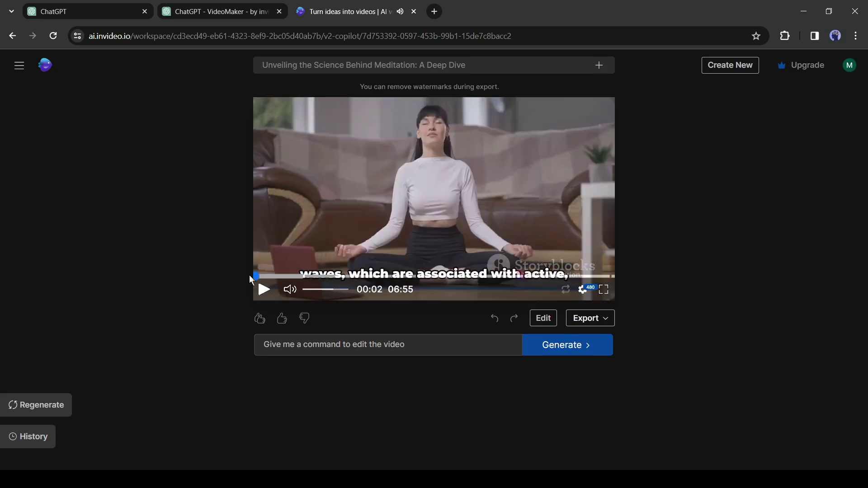
{"action": "left_click", "coordinate": [251, 276]}
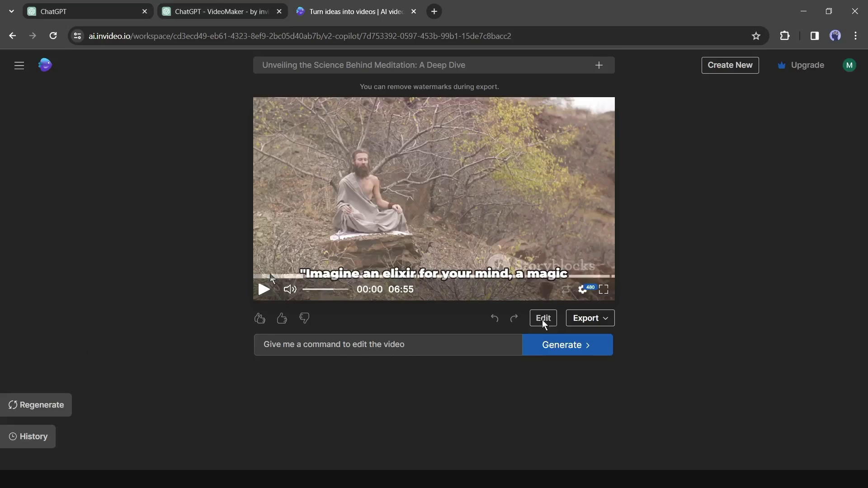
- Command a yoga shot for the first scene and preview the regenerated video
{"action": "left_click", "coordinate": [313, 343]}
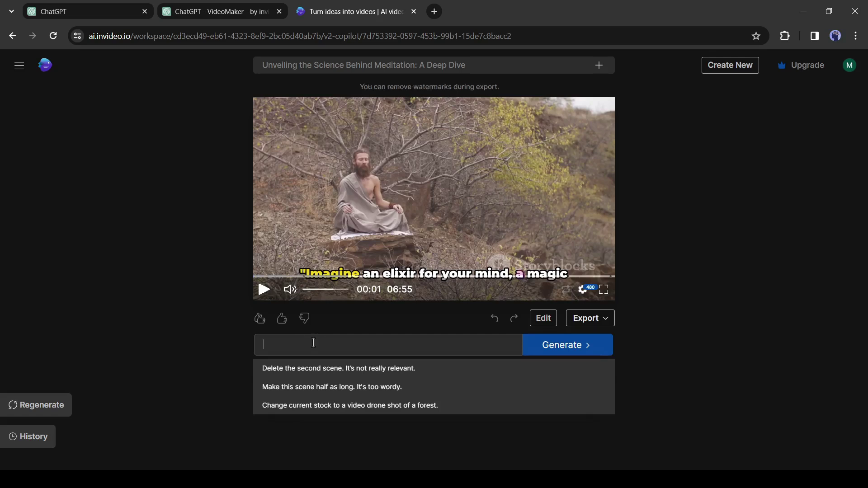
{"action": "type", "text": "cha"}
{"action": "type", "text": "nge the fi"}
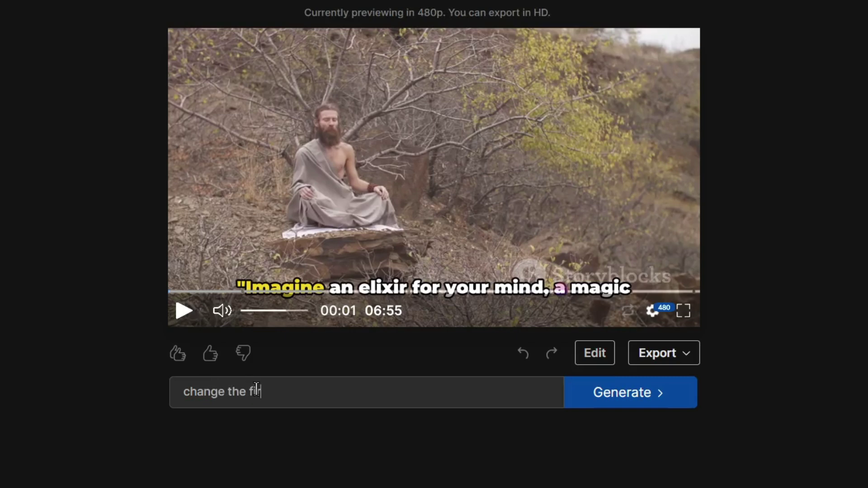
{"action": "type", "text": "rst scene to a "}
{"action": "type", "text": "beautiful lady doing yoga"}
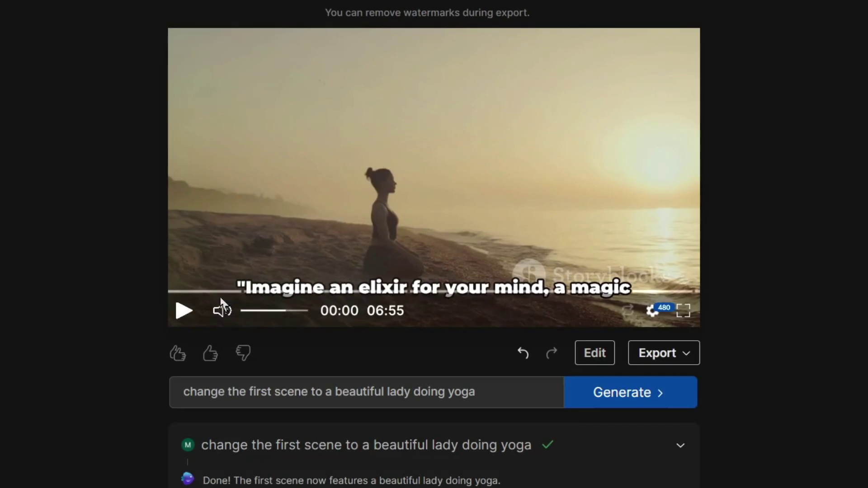
{"action": "left_click", "coordinate": [184, 315]}
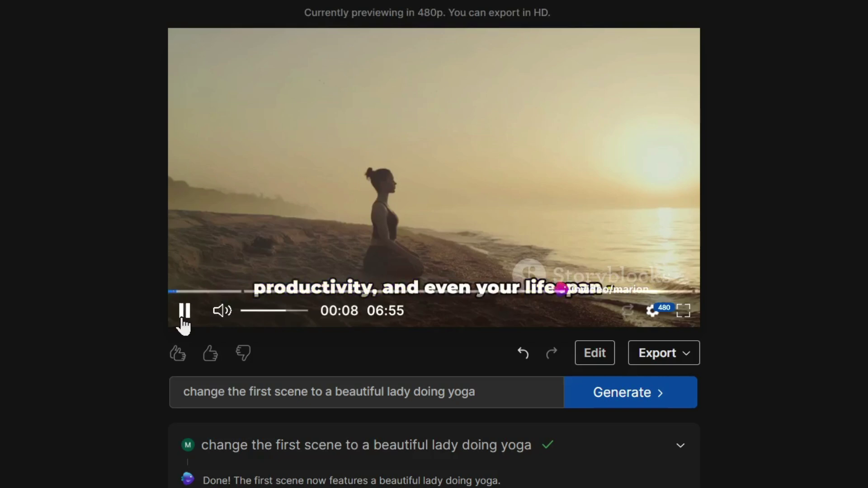
{"action": "left_click", "coordinate": [183, 319]}
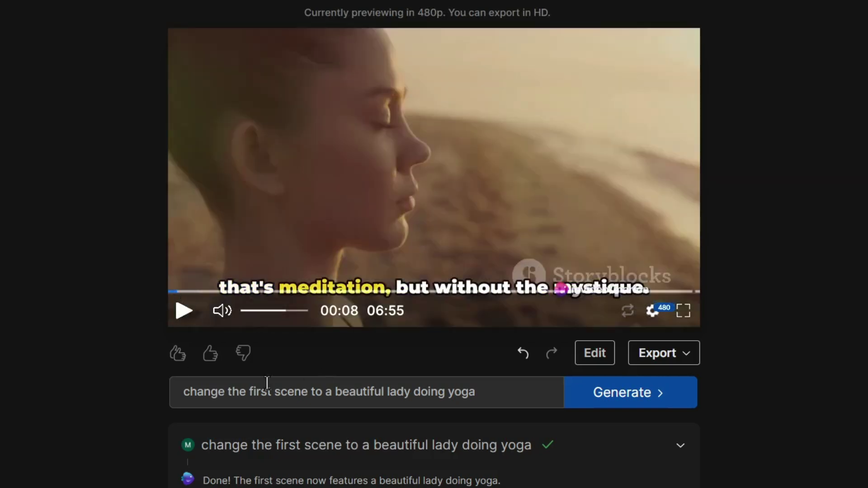
- Switch the narration to a deep male American voice and play it back
{"action": "triple_click", "coordinate": [285, 392]}
{"action": "type", "text": "C"}
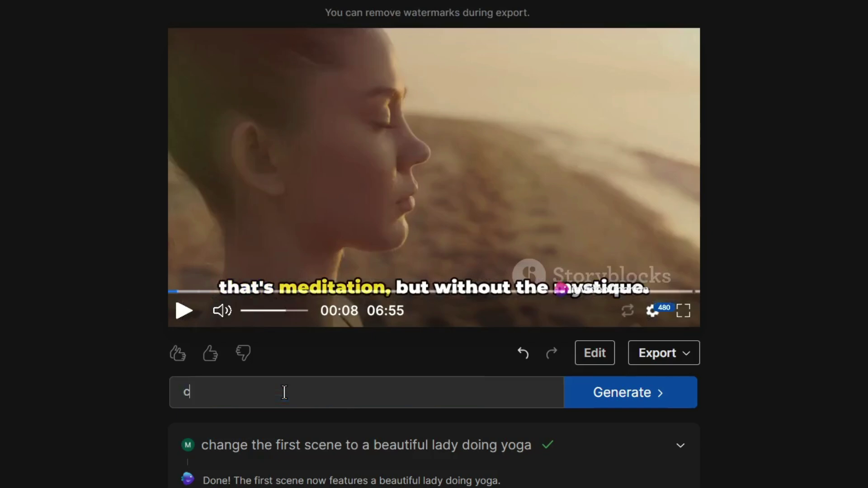
{"action": "type", "text": "hange the voice to a"}
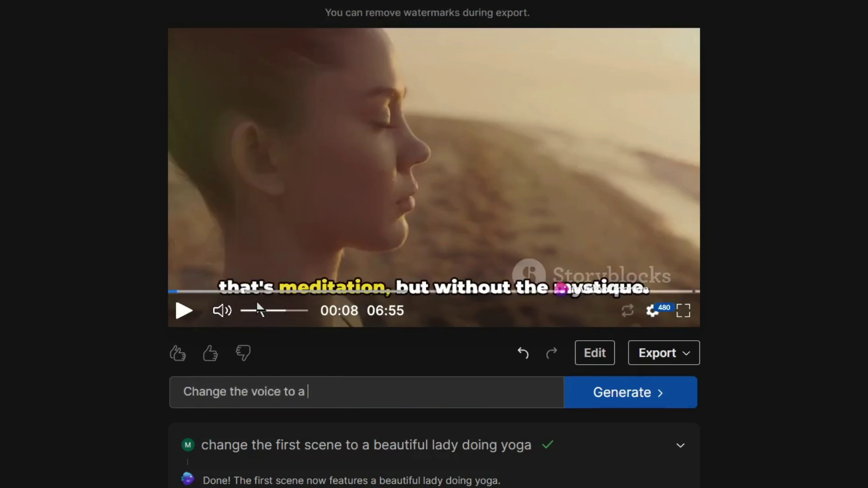
{"action": "type", "text": " deep male American vo"}
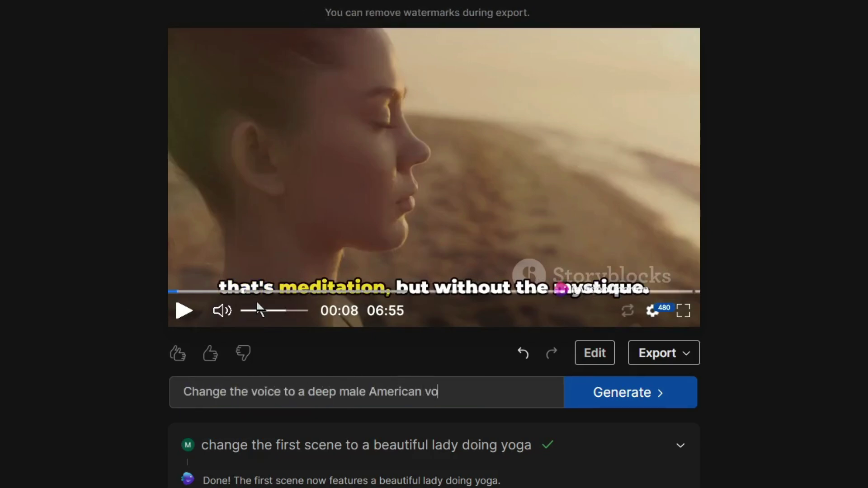
{"action": "type", "text": "ice"}
{"action": "key", "text": "Return"}
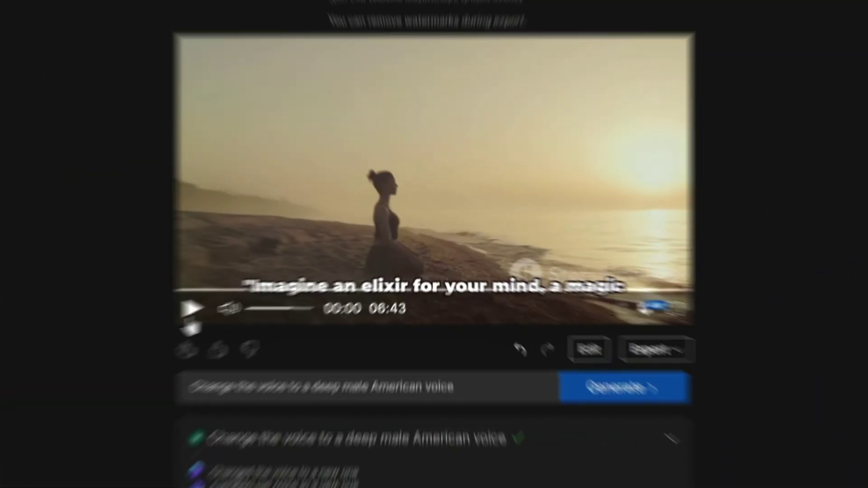
{"action": "left_click", "coordinate": [180, 313]}
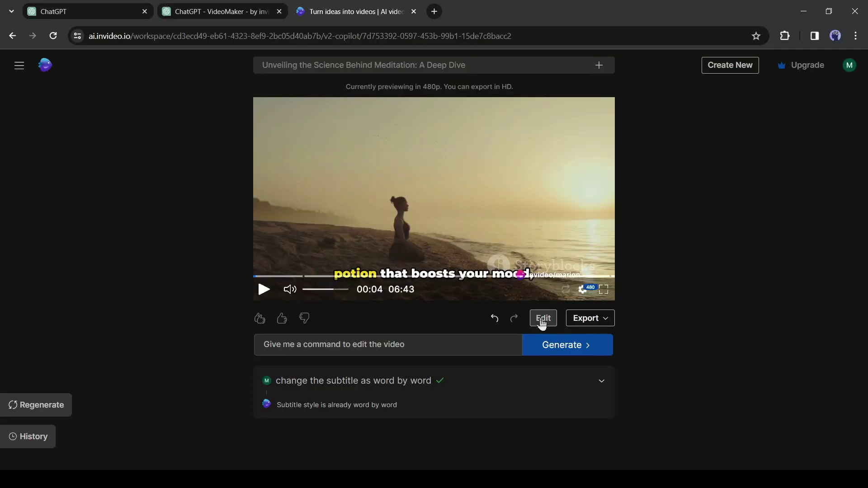
- Swap the green-screen Media 2 clip for a stock 'yoga' meditation clip and apply
{"action": "left_click", "coordinate": [591, 360]}
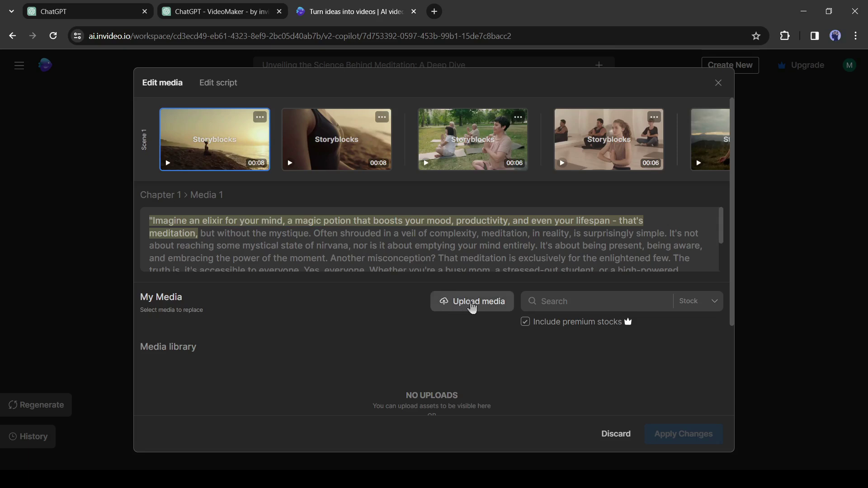
{"action": "left_click", "coordinate": [721, 139]}
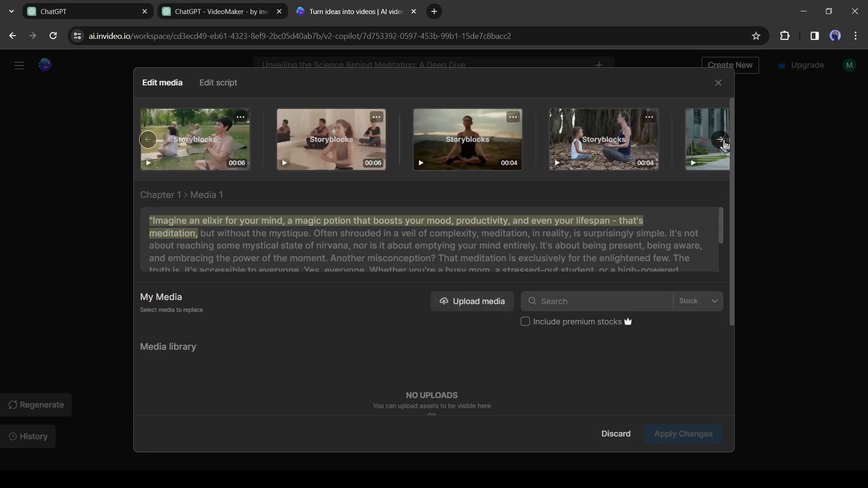
{"action": "left_click", "coordinate": [543, 142]}
{"action": "left_click", "coordinate": [567, 306]}
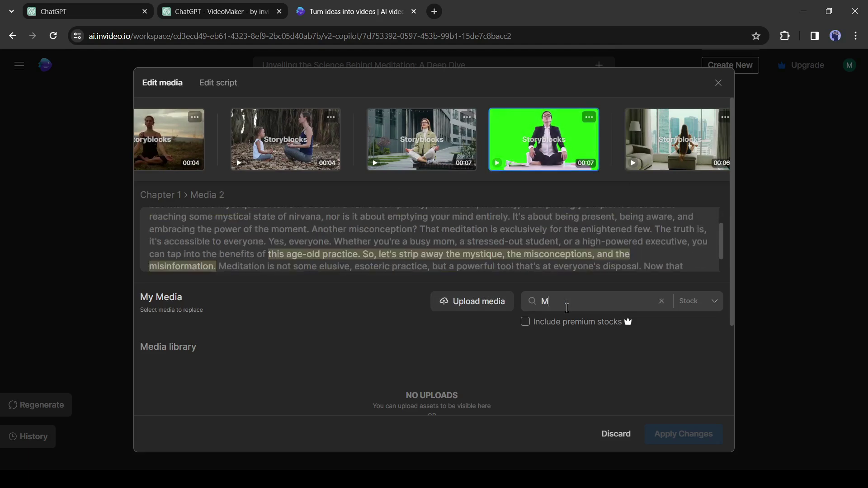
{"action": "type", "text": "yoga"}
{"action": "key", "text": "Return"}
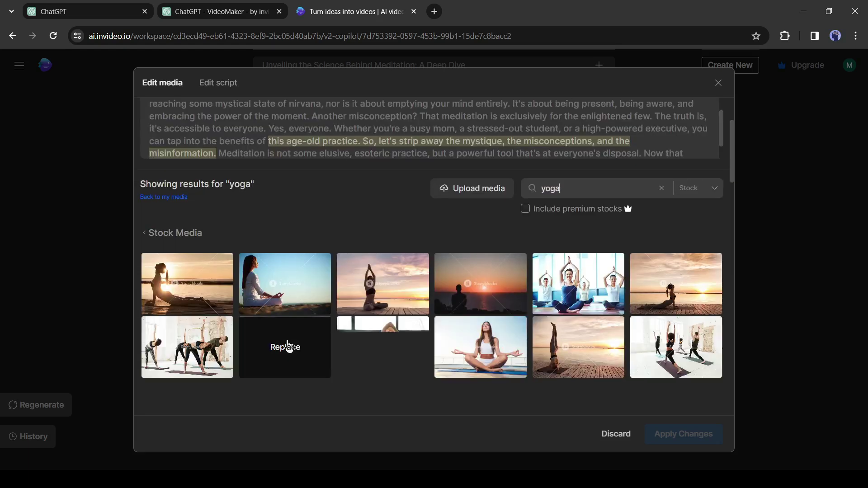
{"action": "scroll", "coordinate": [285, 350], "scroll_direction": "down", "scroll_amount": 2}
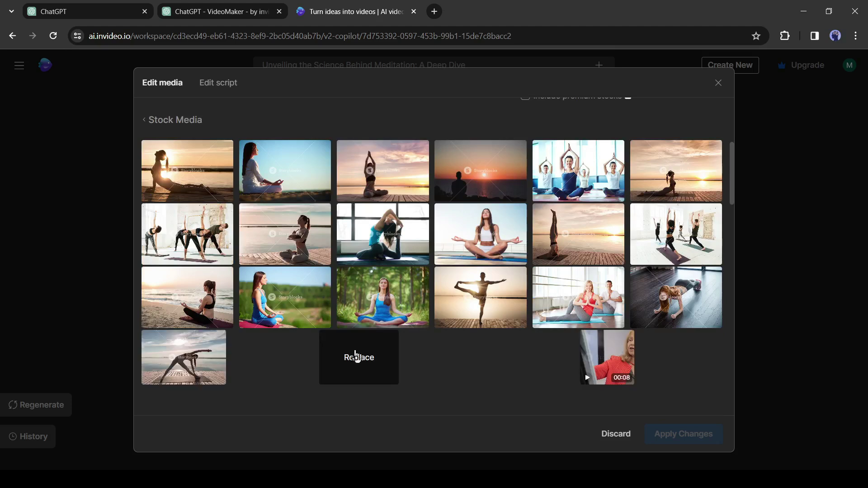
{"action": "left_click", "coordinate": [394, 309]}
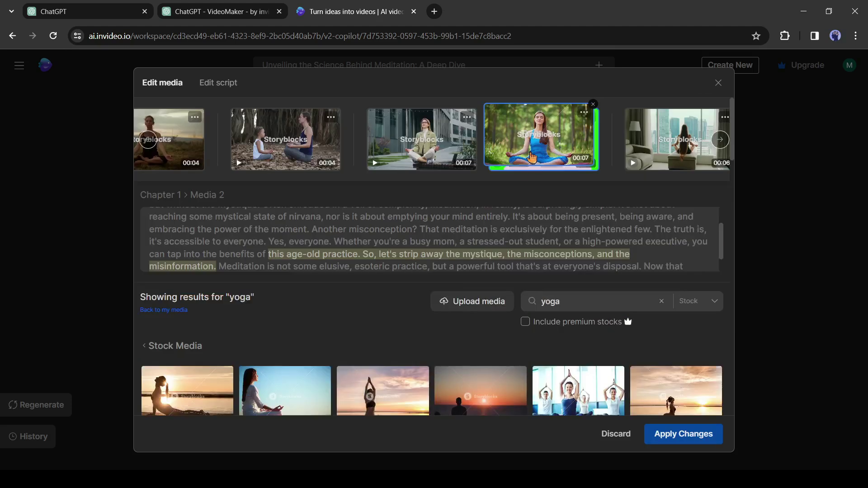
{"action": "left_click", "coordinate": [685, 434]}
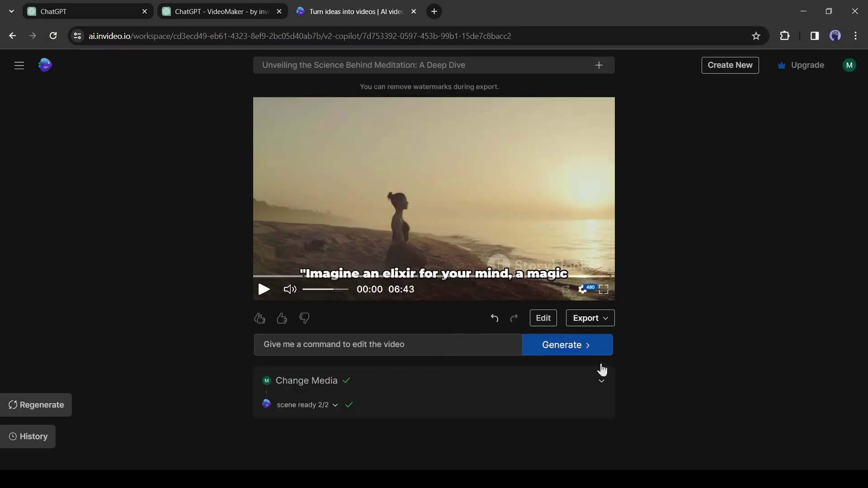
- Prepend 'Hey! Welcome to our channel.' to the script's first paragraph and apply it
{"action": "left_click", "coordinate": [543, 319]}
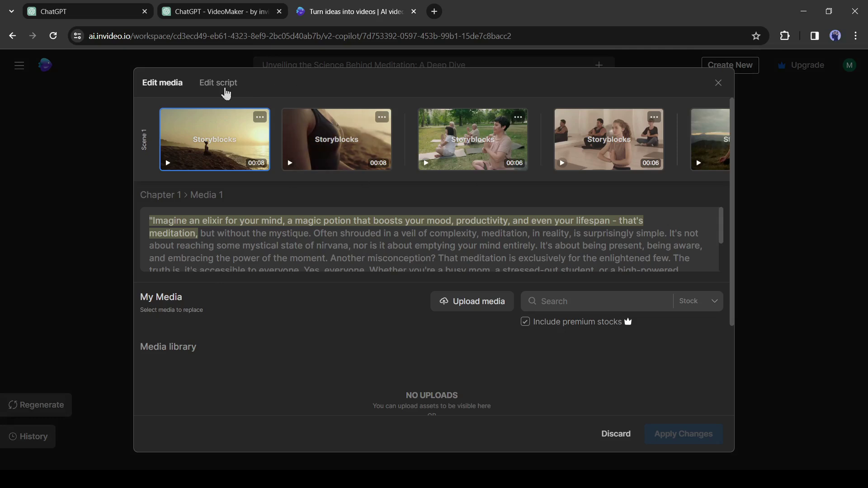
{"action": "left_click", "coordinate": [225, 88]}
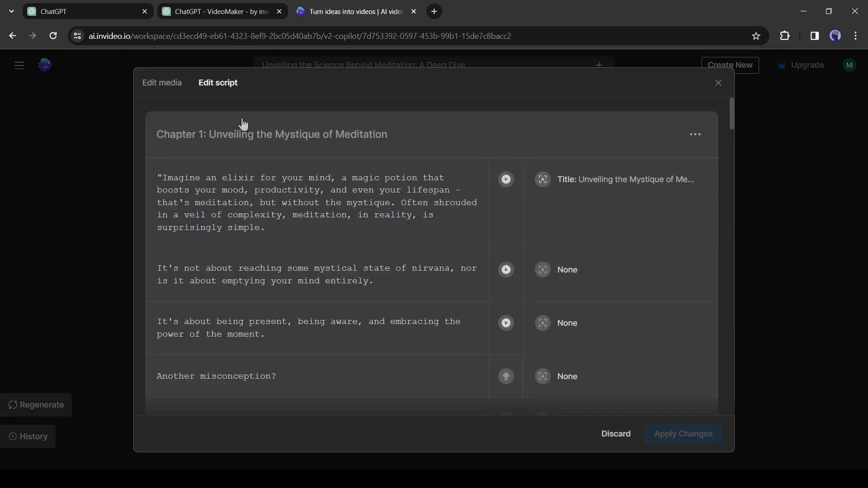
{"action": "scroll", "coordinate": [730, 290], "scroll_direction": "down", "scroll_amount": 5}
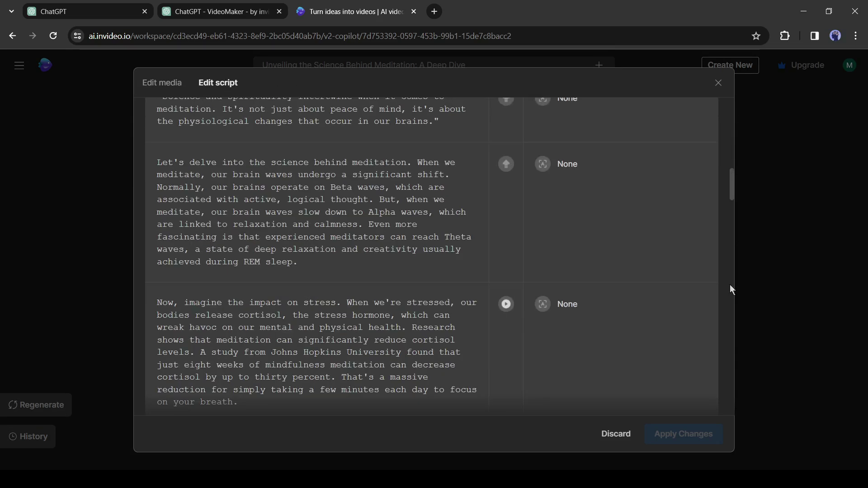
{"action": "mouse_move", "coordinate": [731, 193]}
{"action": "left_mouse_down"}
{"action": "mouse_move", "coordinate": [727, 393]}
{"action": "mouse_move", "coordinate": [728, 101]}
{"action": "left_mouse_up"}
{"action": "left_click", "coordinate": [285, 377]}
{"action": "left_click", "coordinate": [159, 179]}
{"action": "key", "text": "BackSpace"}
{"action": "type", "text": "Hey! "}
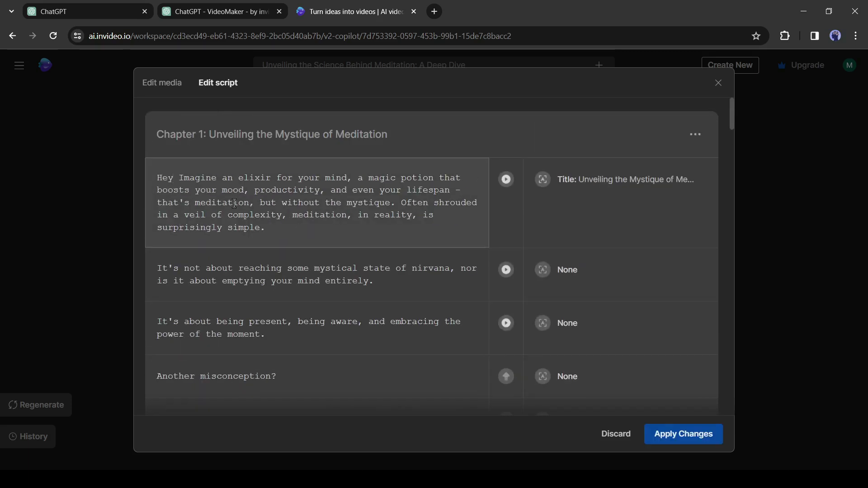
{"action": "type", "text": "Welcome "}
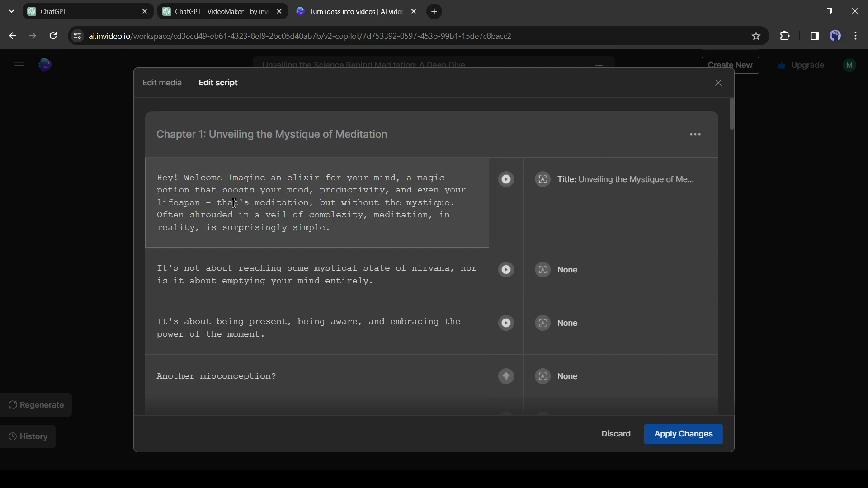
{"action": "type", "text": "to our channel.Imagine"}
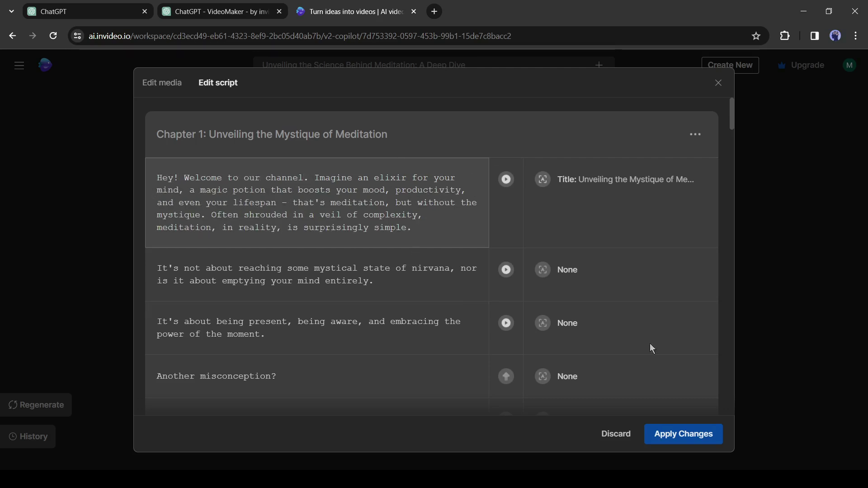
{"action": "left_click", "coordinate": [683, 437]}
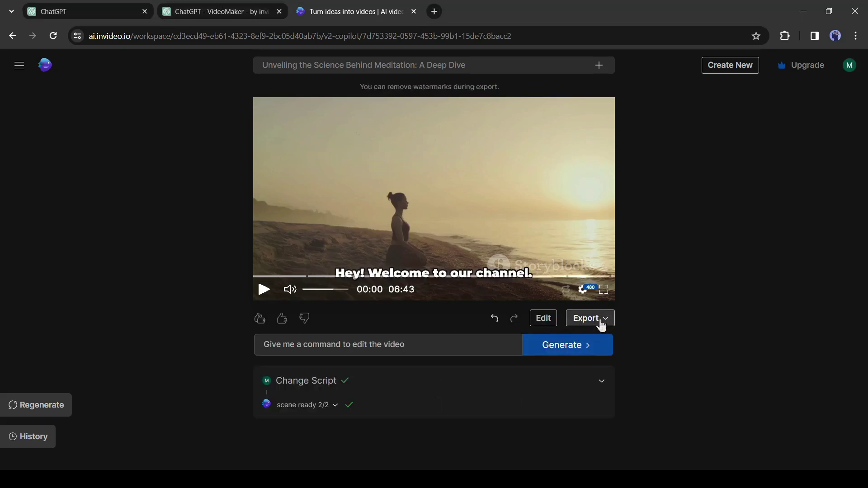
- Choose No watermarks in the video export and view the Free, Plus and Max plans
{"action": "left_click", "coordinate": [600, 323]}
{"action": "left_click", "coordinate": [601, 343]}
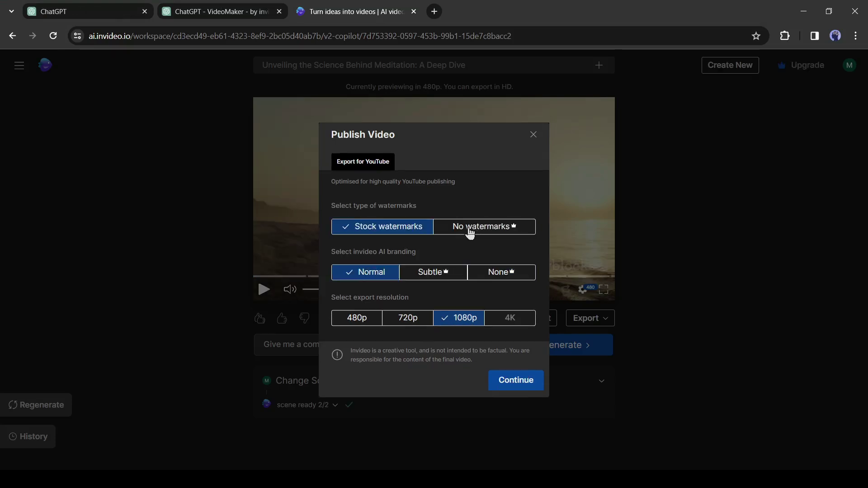
{"action": "left_click", "coordinate": [468, 228]}
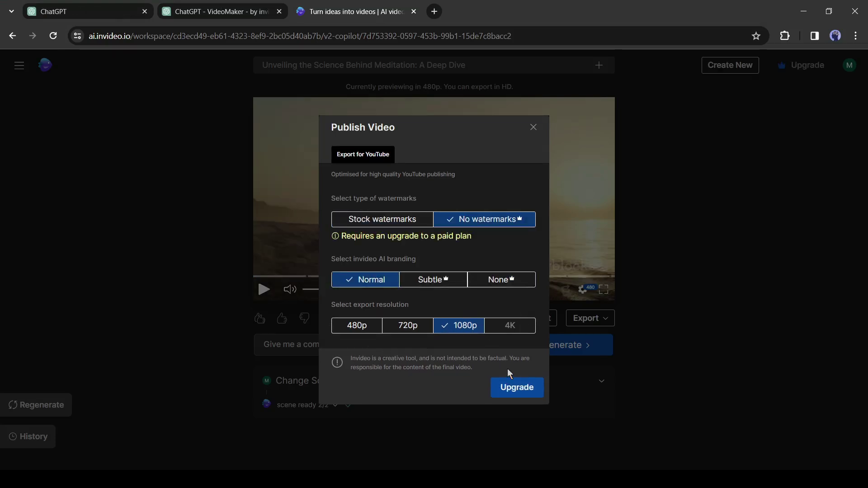
{"action": "left_click", "coordinate": [514, 386]}
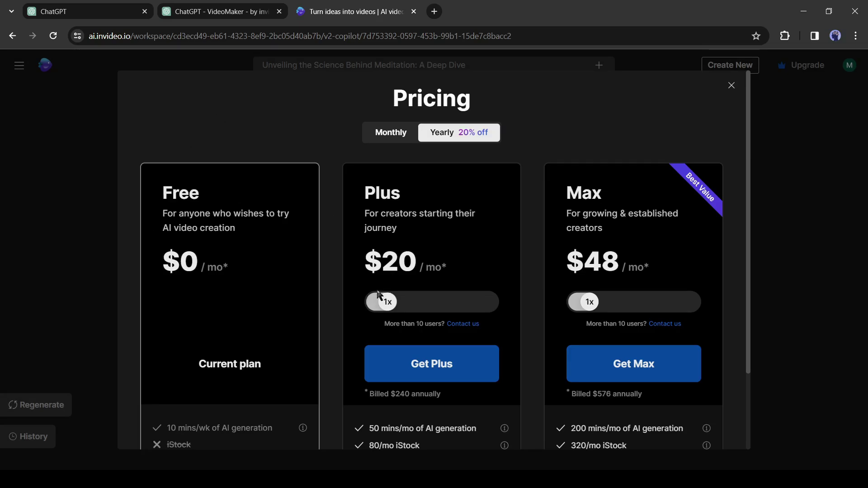
{"action": "scroll", "coordinate": [403, 283], "scroll_direction": "down", "scroll_amount": 3}
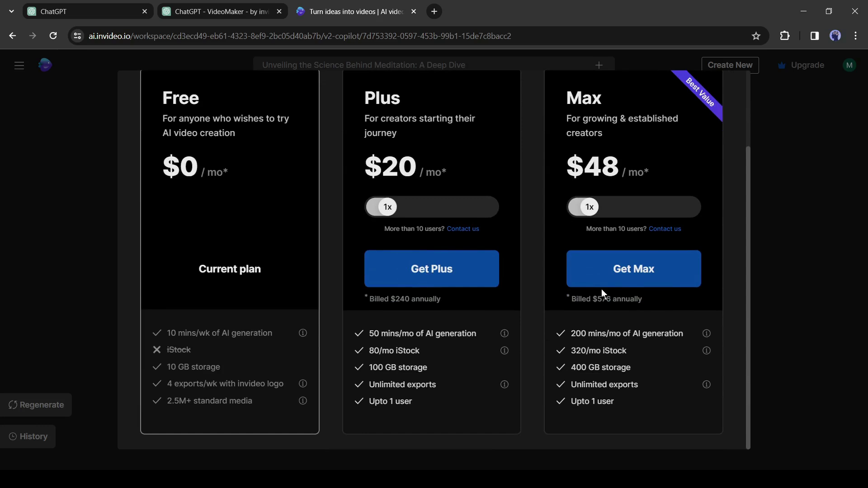
{"action": "scroll", "coordinate": [601, 290], "scroll_direction": "up", "scroll_amount": 2}
{"action": "scroll", "coordinate": [621, 276], "scroll_direction": "down", "scroll_amount": 1}
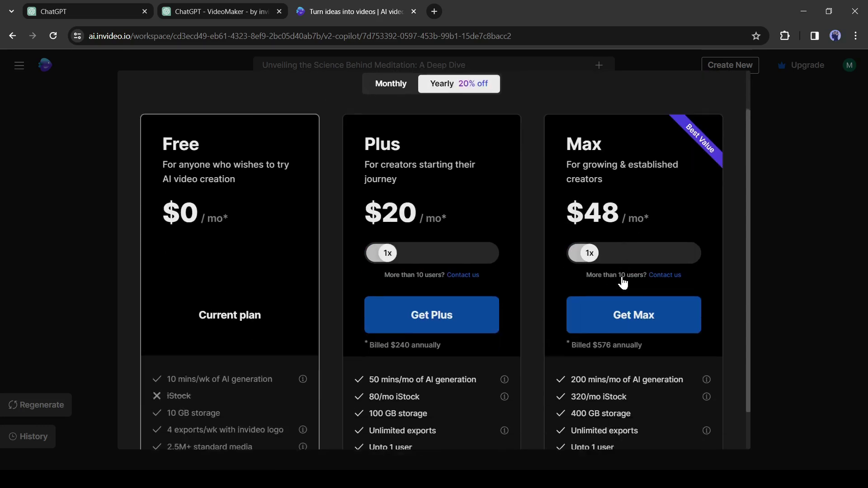
{"action": "scroll", "coordinate": [623, 280], "scroll_direction": "down", "scroll_amount": 1}
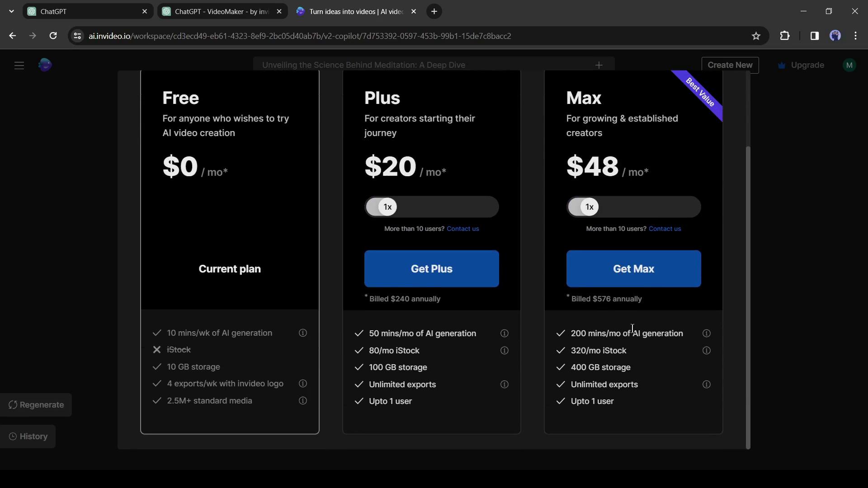
{"action": "scroll", "coordinate": [633, 329], "scroll_direction": "up", "scroll_amount": 1}
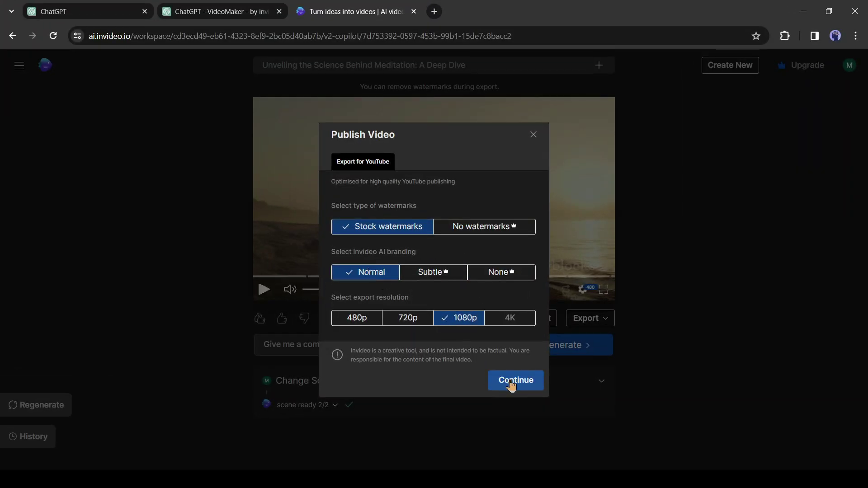
- Confirm the 1080p export with stock watermarks so the video starts rendering
{"action": "left_click", "coordinate": [513, 386]}
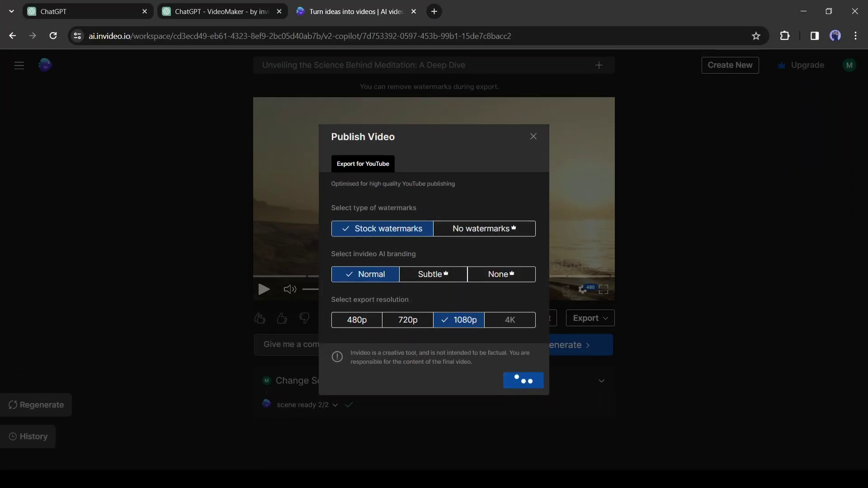